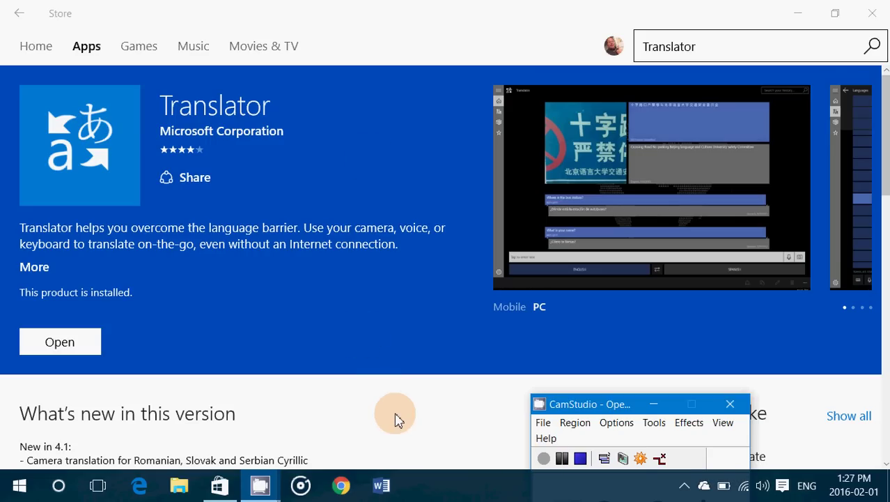
Open the installed Translator app
{"action": "left_click", "coordinate": [395, 418]}
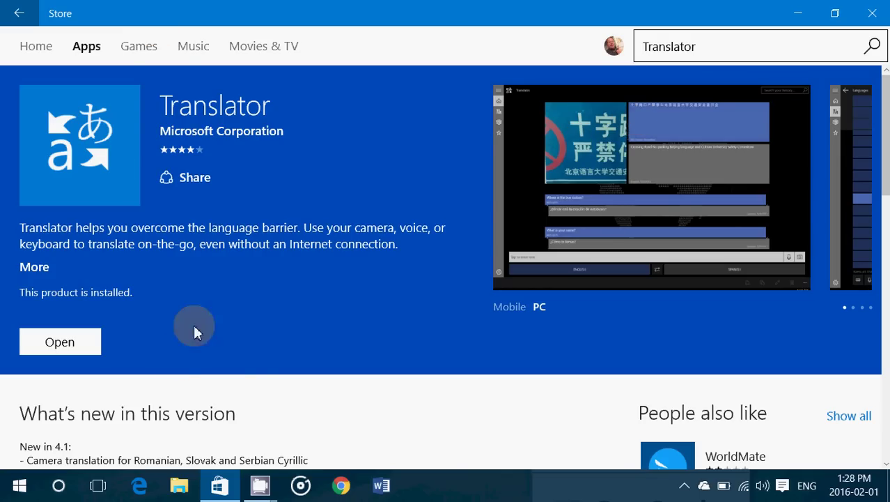
{"action": "left_click", "coordinate": [8, 486]}
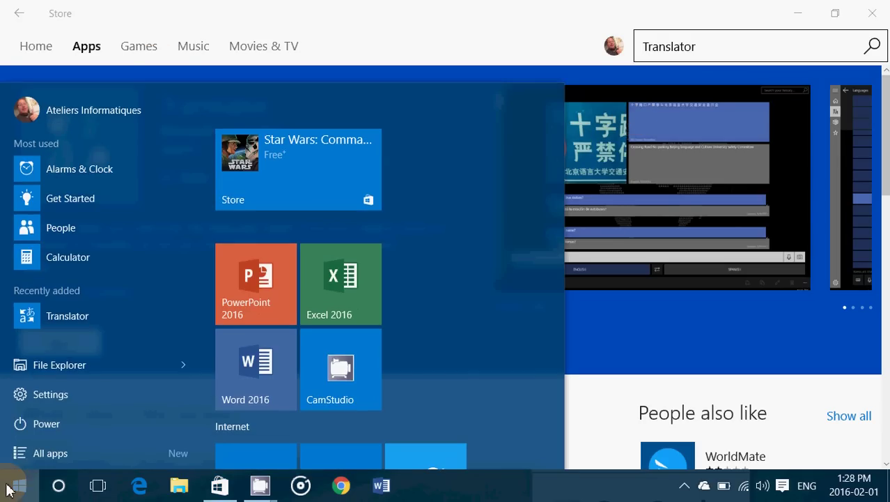
{"action": "left_click", "coordinate": [70, 317]}
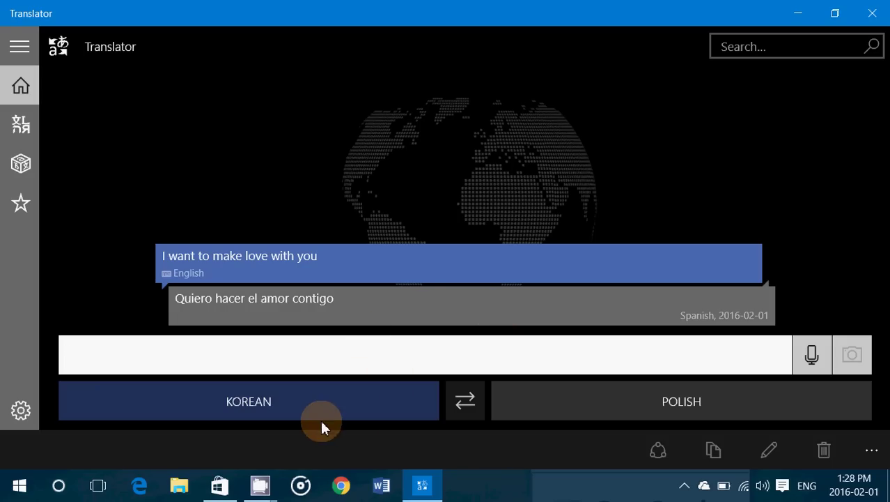
Open the language selection and set the source language to Indonesian
{"action": "left_click", "coordinate": [320, 401]}
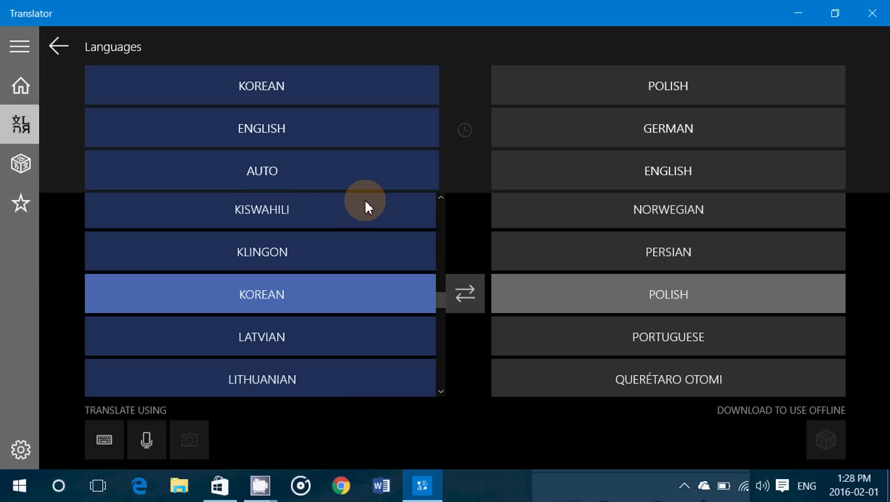
{"action": "scroll", "coordinate": [365, 201], "scroll_direction": "up", "scroll_amount": 10}
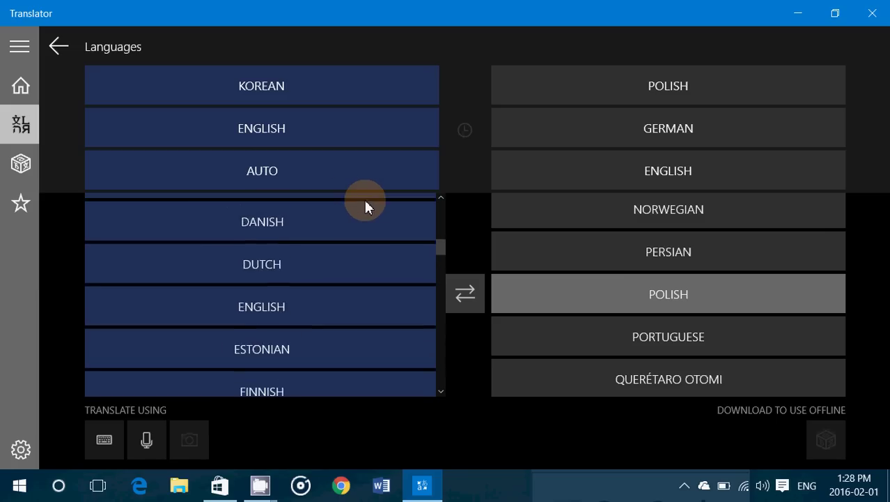
{"action": "scroll", "coordinate": [365, 206], "scroll_direction": "up", "scroll_amount": 5}
{"action": "scroll", "coordinate": [365, 206], "scroll_direction": "down", "scroll_amount": 7}
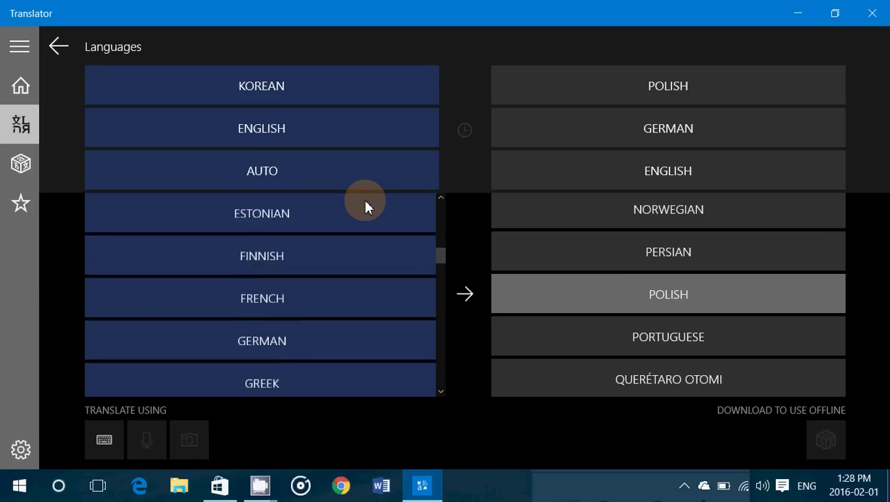
{"action": "scroll", "coordinate": [365, 206], "scroll_direction": "down", "scroll_amount": 5}
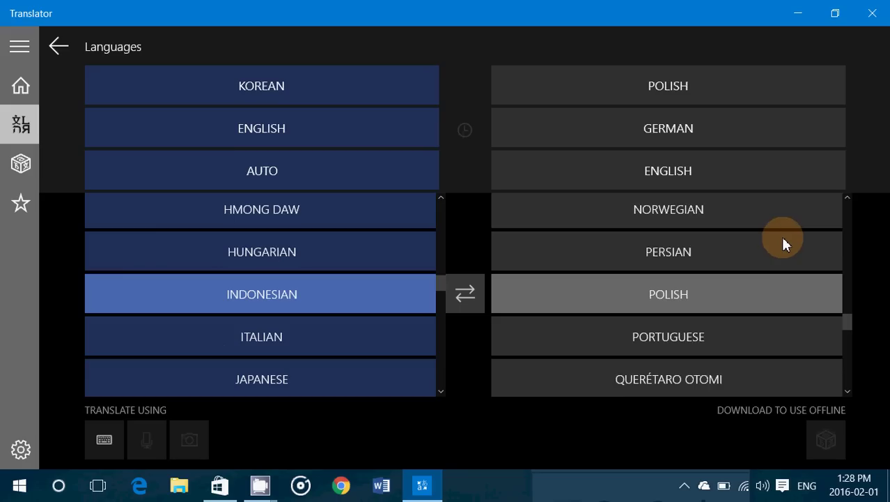
Browse the target languages and set the target language to Danish
{"action": "scroll", "coordinate": [783, 239], "scroll_direction": "up", "scroll_amount": 10}
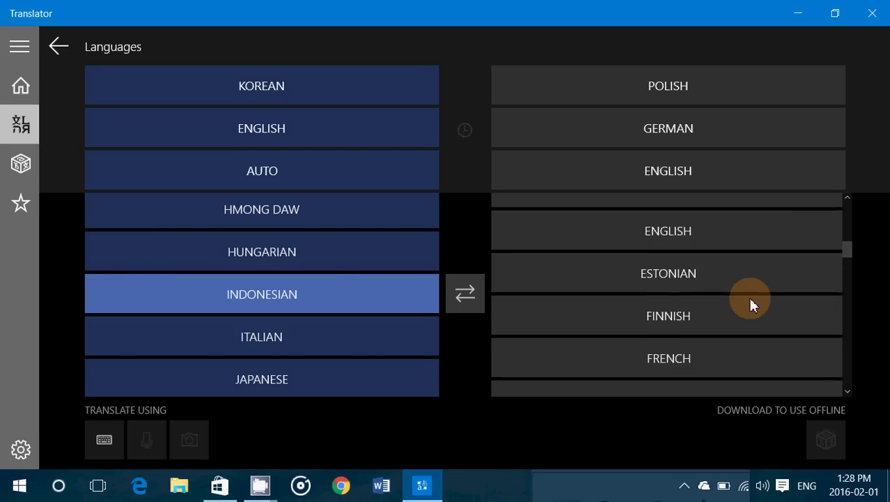
{"action": "scroll", "coordinate": [743, 310], "scroll_direction": "down", "scroll_amount": 2}
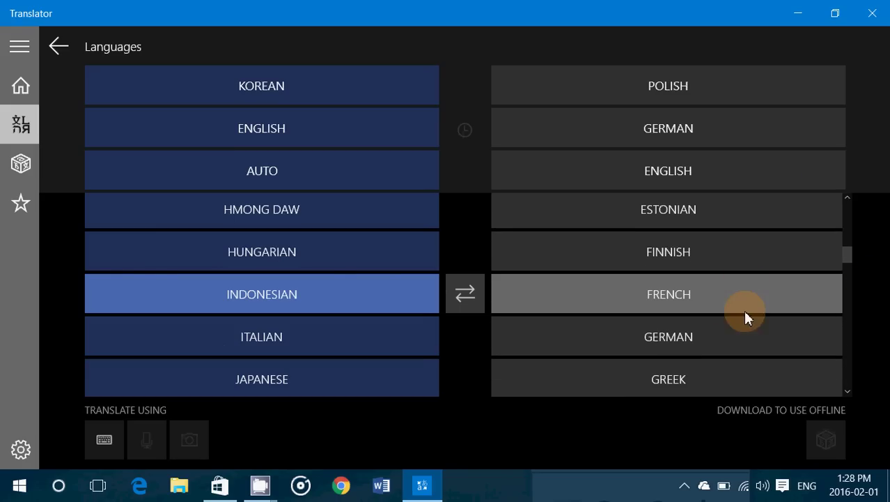
{"action": "scroll", "coordinate": [676, 332], "scroll_direction": "down", "scroll_amount": 1}
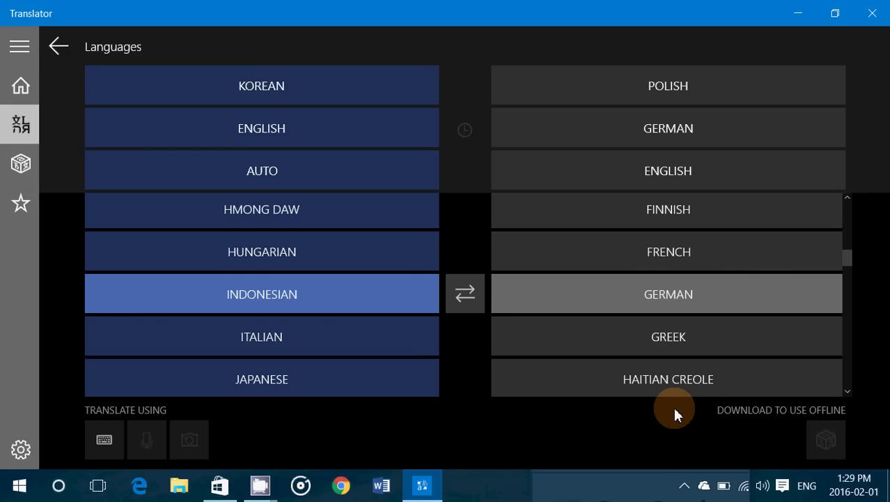
{"action": "scroll", "coordinate": [707, 278], "scroll_direction": "up", "scroll_amount": 1}
{"action": "scroll", "coordinate": [708, 277], "scroll_direction": "up", "scroll_amount": 5}
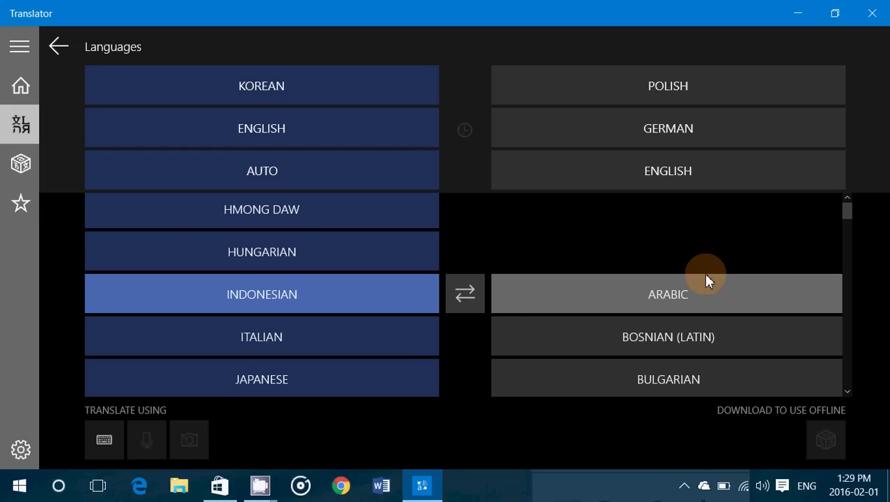
{"action": "left_click", "coordinate": [679, 184]}
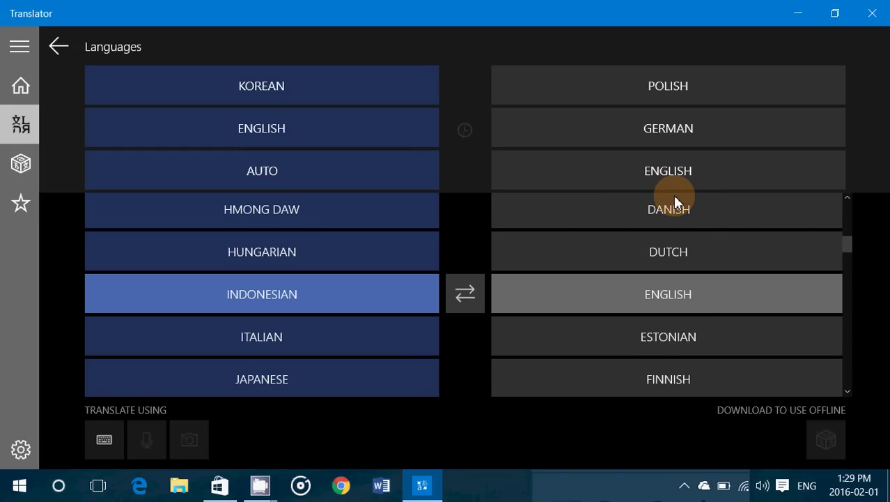
{"action": "left_click", "coordinate": [682, 218]}
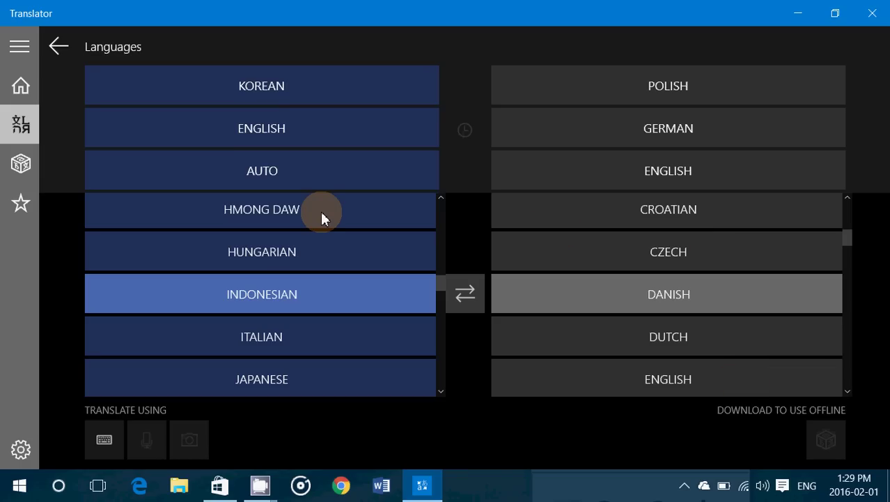
View the Arabic–English offline translation pack without downloading it, and return to the home page
{"action": "left_click", "coordinate": [21, 164]}
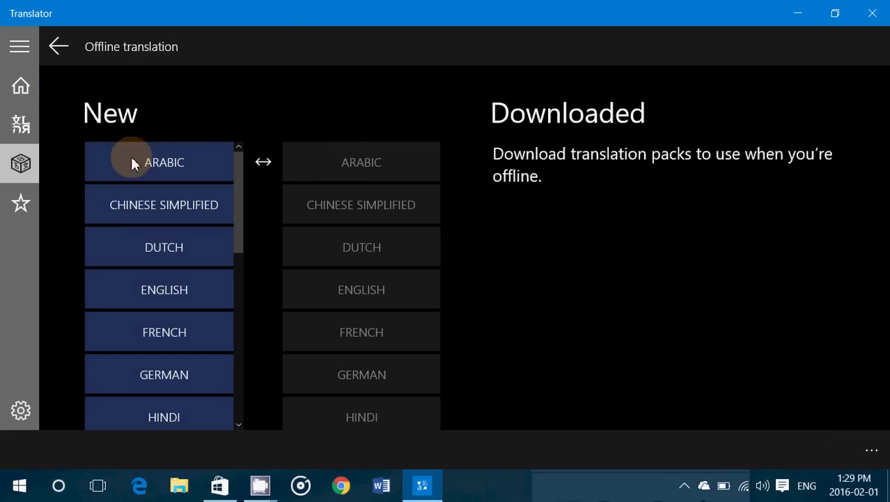
{"action": "left_click", "coordinate": [161, 170]}
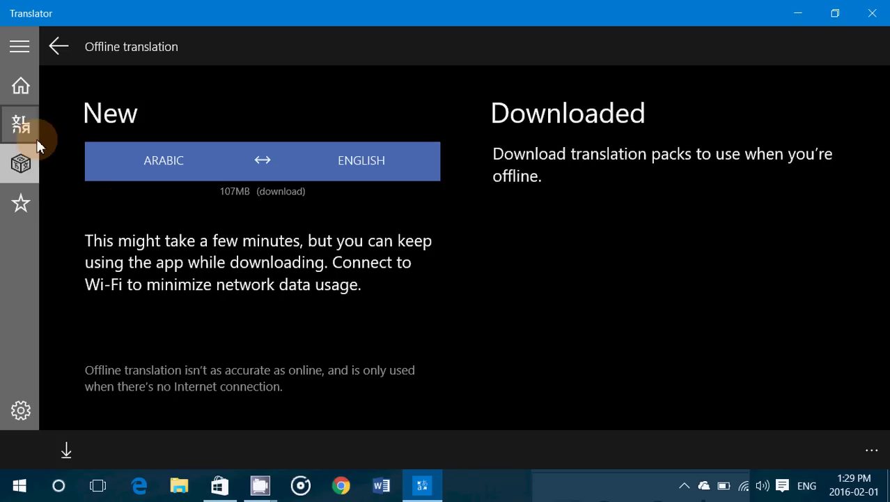
{"action": "left_click", "coordinate": [20, 124]}
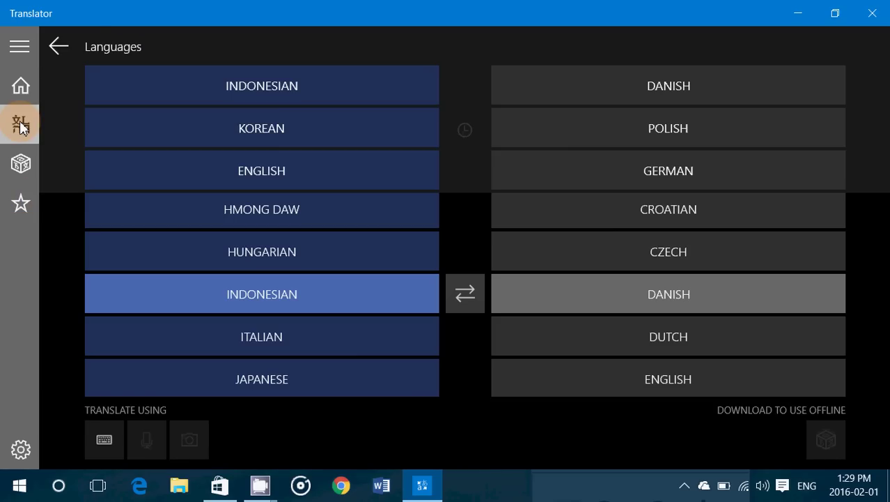
{"action": "left_click", "coordinate": [21, 87]}
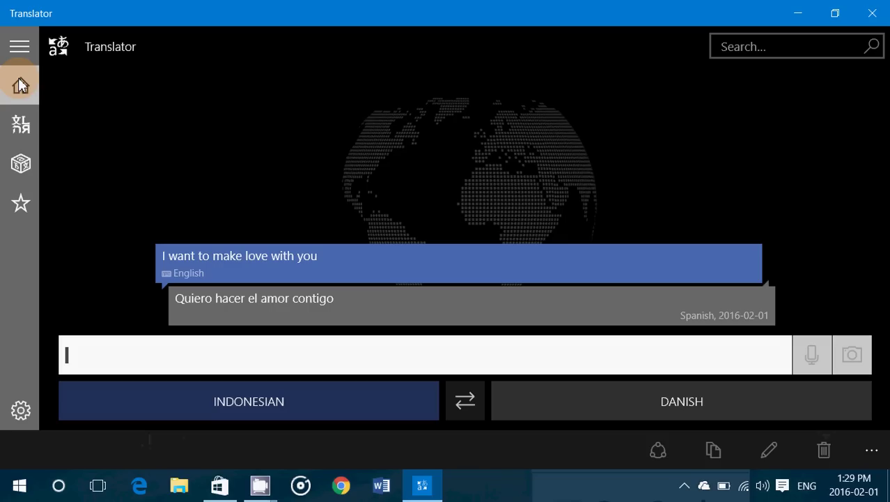
{"action": "left_click", "coordinate": [18, 43]}
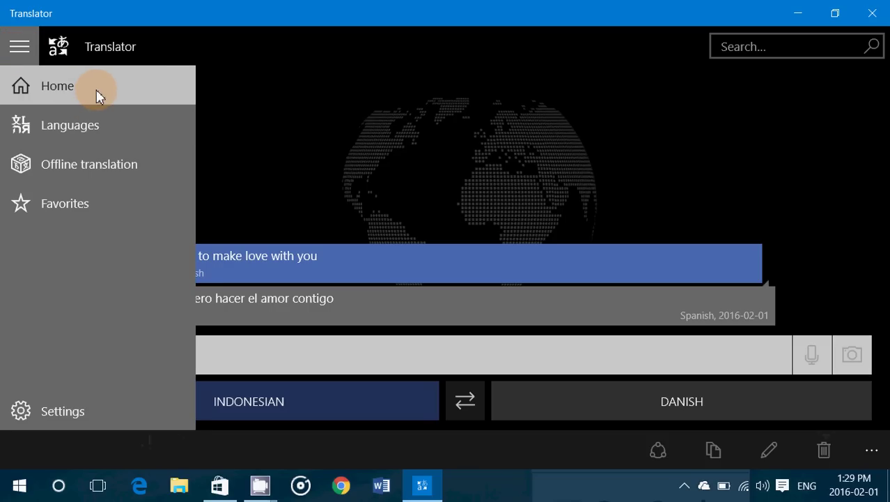
{"action": "left_click", "coordinate": [294, 113]}
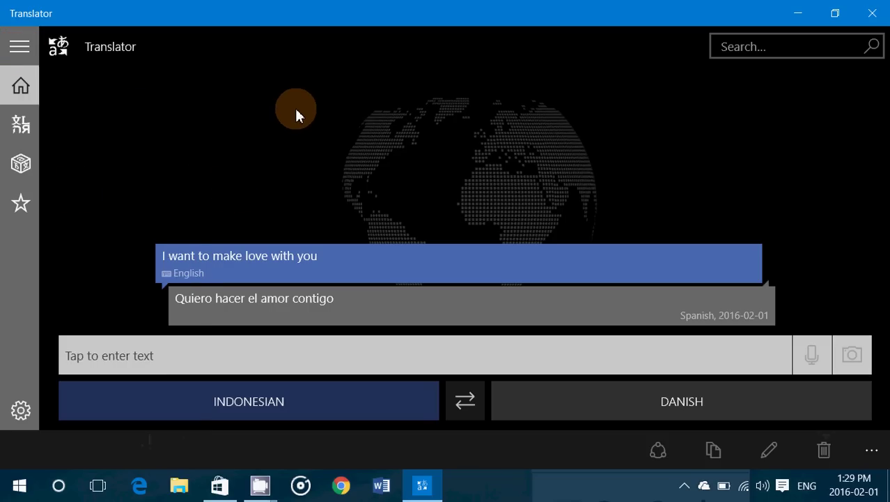
{"action": "left_click", "coordinate": [209, 393]}
{"action": "left_click", "coordinate": [326, 157]}
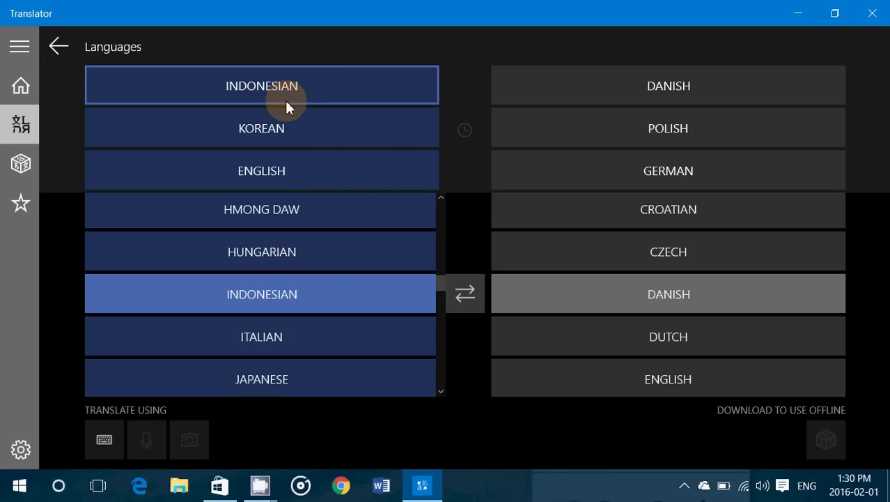
{"action": "left_click", "coordinate": [58, 48]}
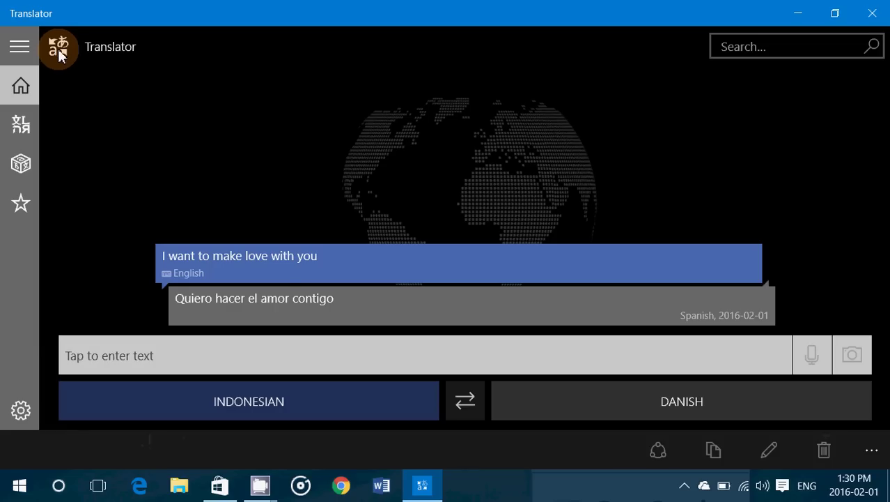
Set the source language to French in the language selection
{"action": "left_click", "coordinate": [420, 413]}
{"action": "scroll", "coordinate": [397, 262], "scroll_direction": "up", "scroll_amount": 4}
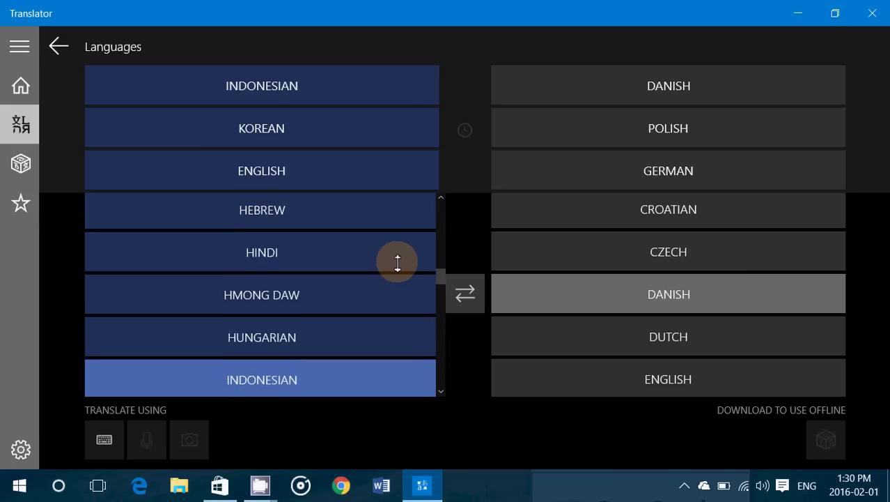
{"action": "scroll", "coordinate": [398, 262], "scroll_direction": "up", "scroll_amount": 3}
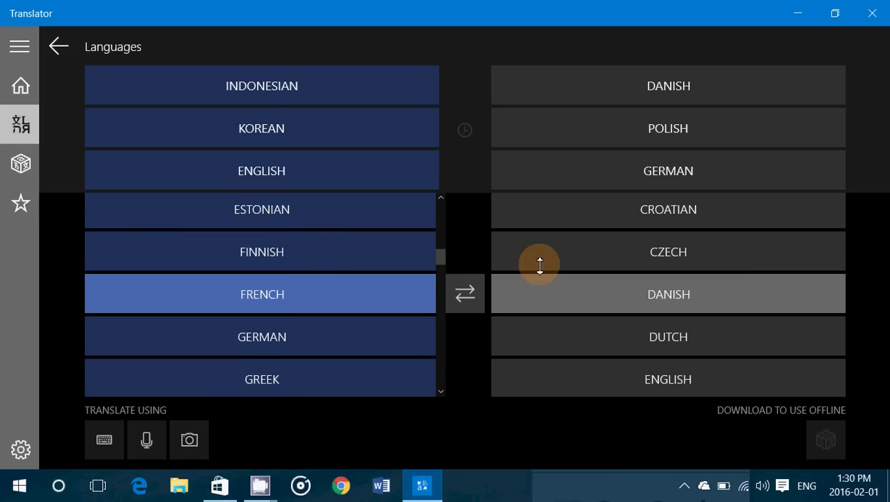
Set the target language to English
{"action": "scroll", "coordinate": [672, 230], "scroll_direction": "down", "scroll_amount": 2}
{"action": "scroll", "coordinate": [672, 231], "scroll_direction": "down", "scroll_amount": 2}
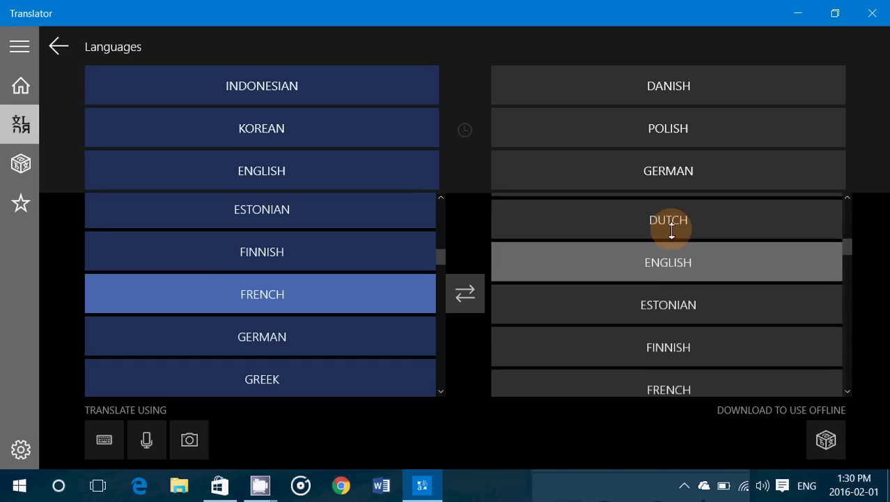
{"action": "scroll", "coordinate": [676, 251], "scroll_direction": "up", "scroll_amount": 1}
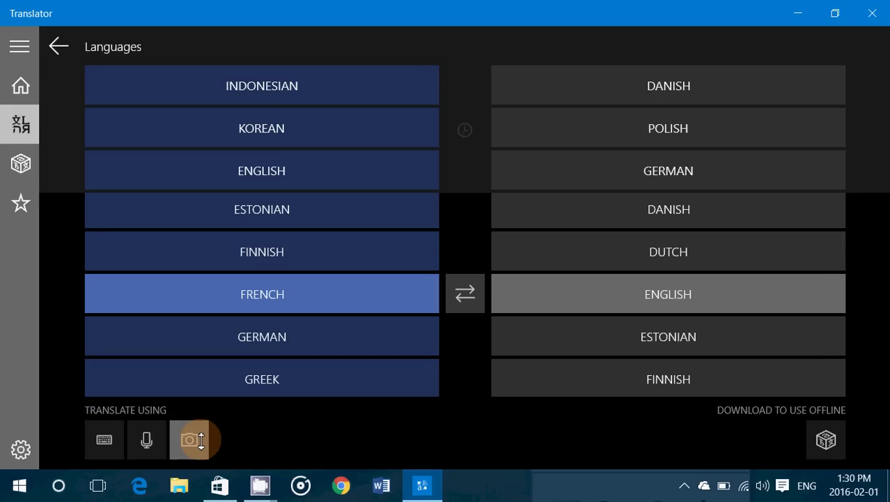
Choose keyboard input and translate the phrase "je vous aimes tous" from French to English
{"action": "left_click", "coordinate": [104, 439]}
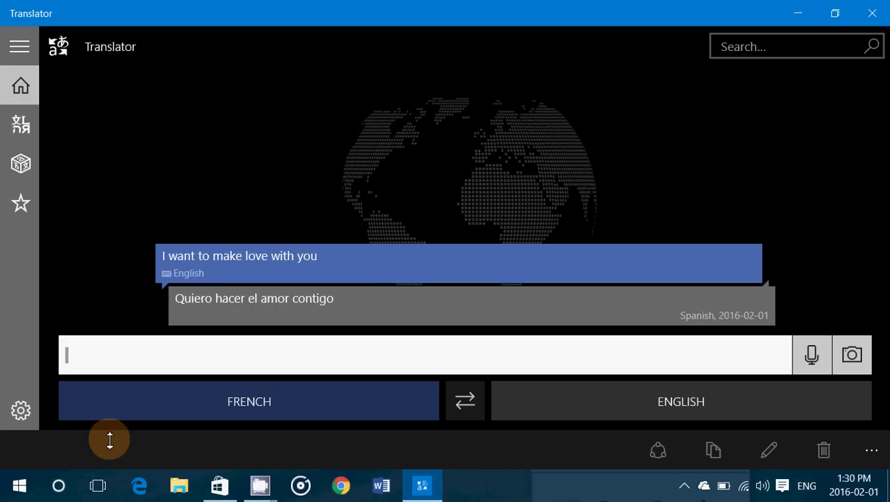
{"action": "type", "text": "j"}
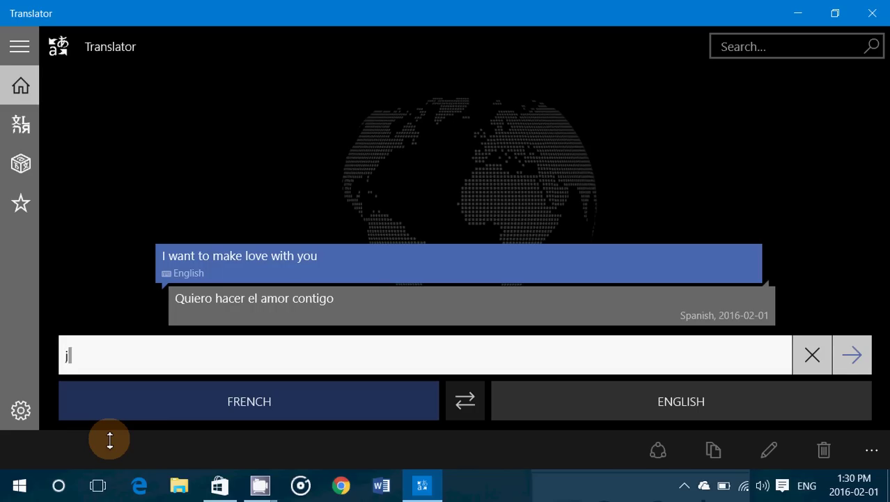
{"action": "type", "text": "e vous aimes tous"}
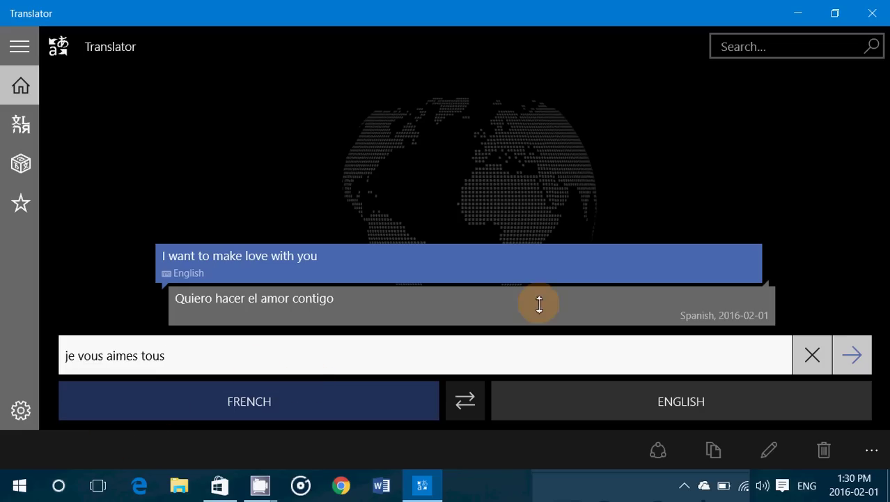
{"action": "left_click", "coordinate": [844, 352]}
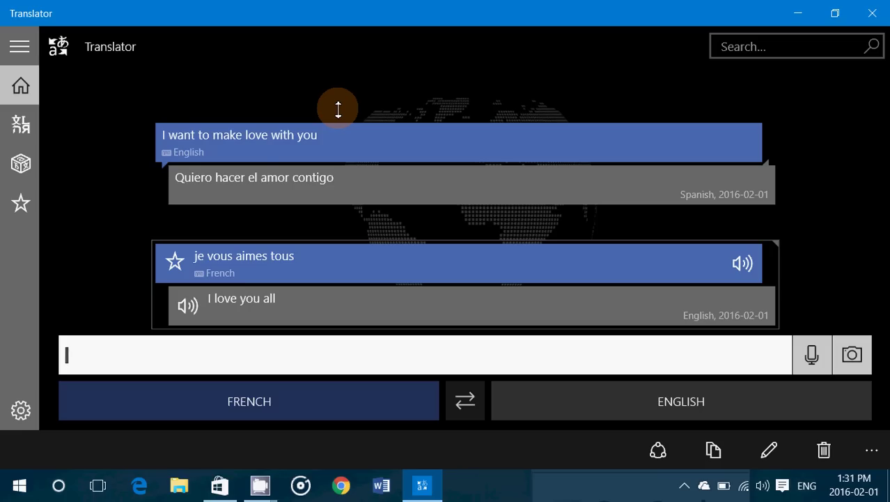
Close the Translator app and return to its Store page
{"action": "left_click", "coordinate": [20, 47]}
{"action": "left_click", "coordinate": [286, 64]}
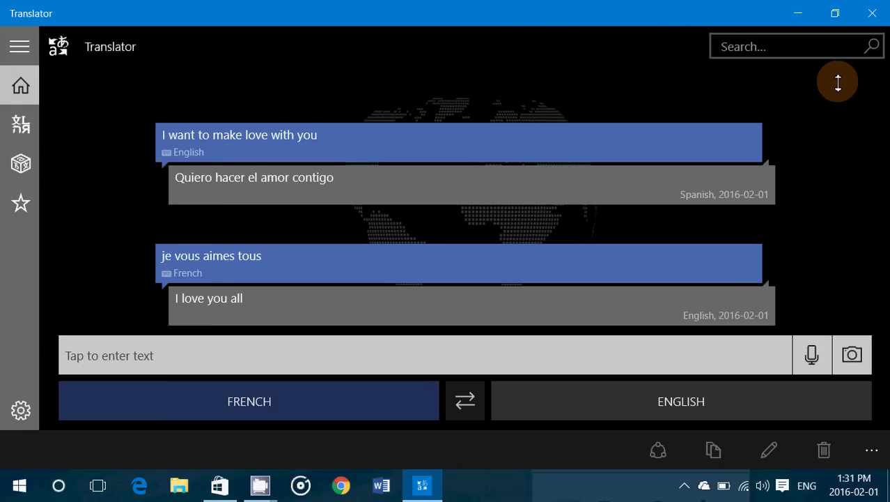
{"action": "left_click", "coordinate": [871, 12]}
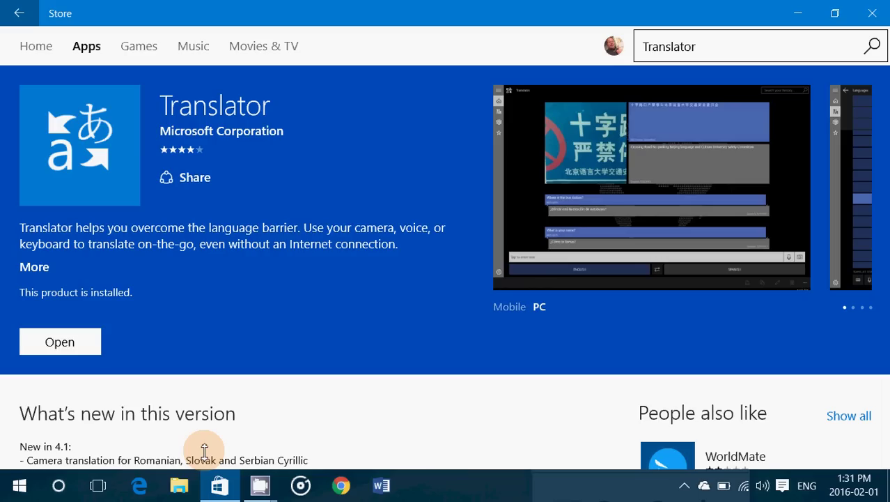
{"action": "left_click", "coordinate": [263, 487]}
{"action": "left_click", "coordinate": [183, 428]}
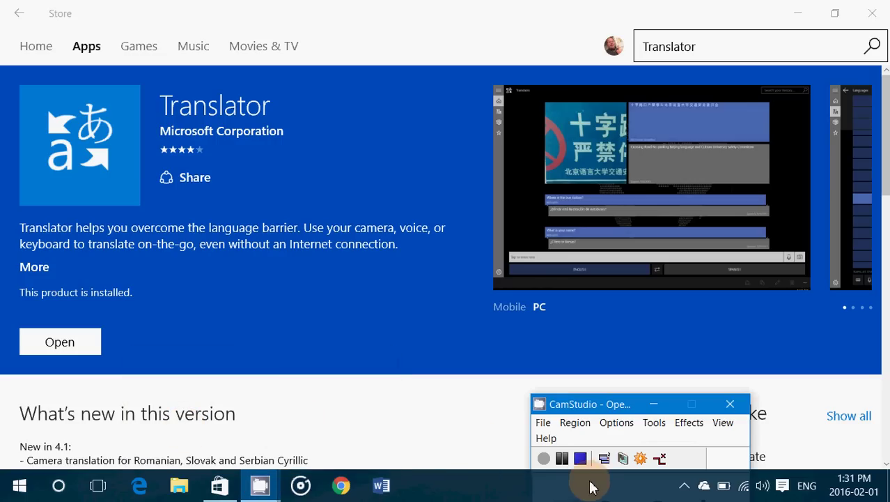